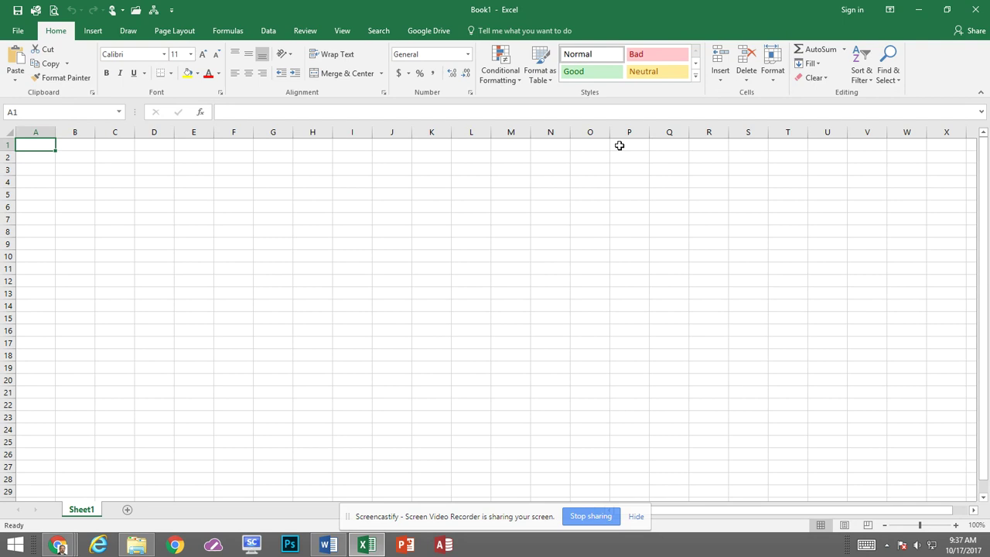
- Open the Customize Ribbon page in Excel Options
click(17, 32)
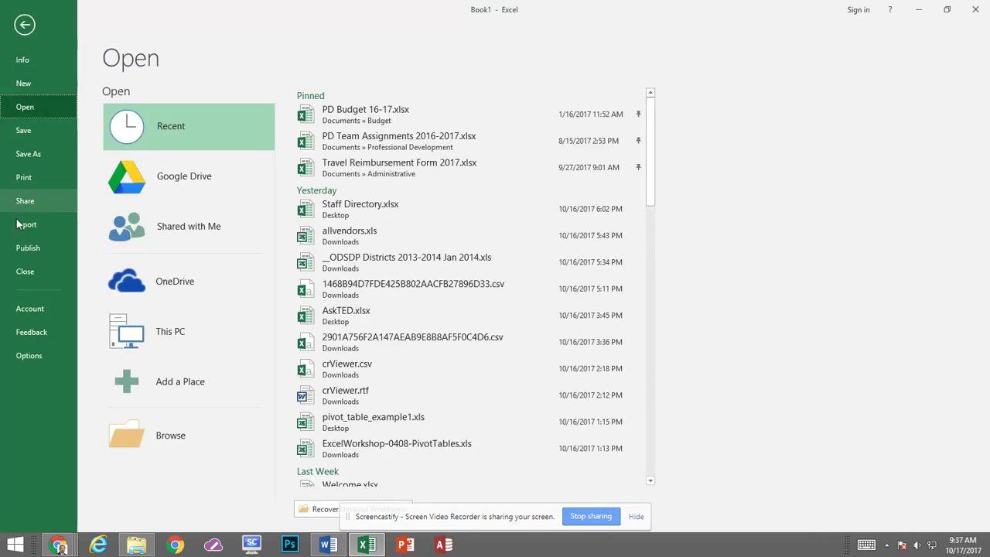
click(40, 357)
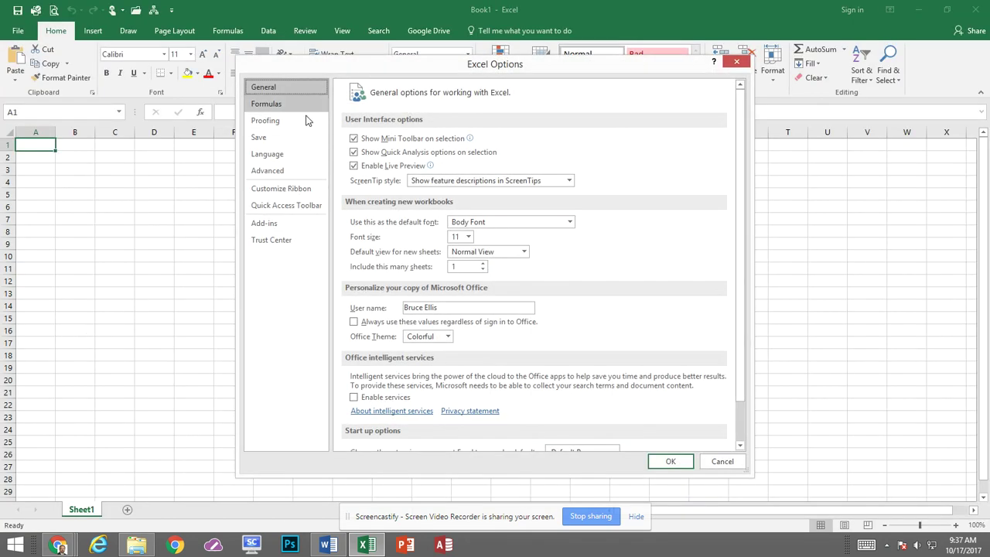
click(293, 196)
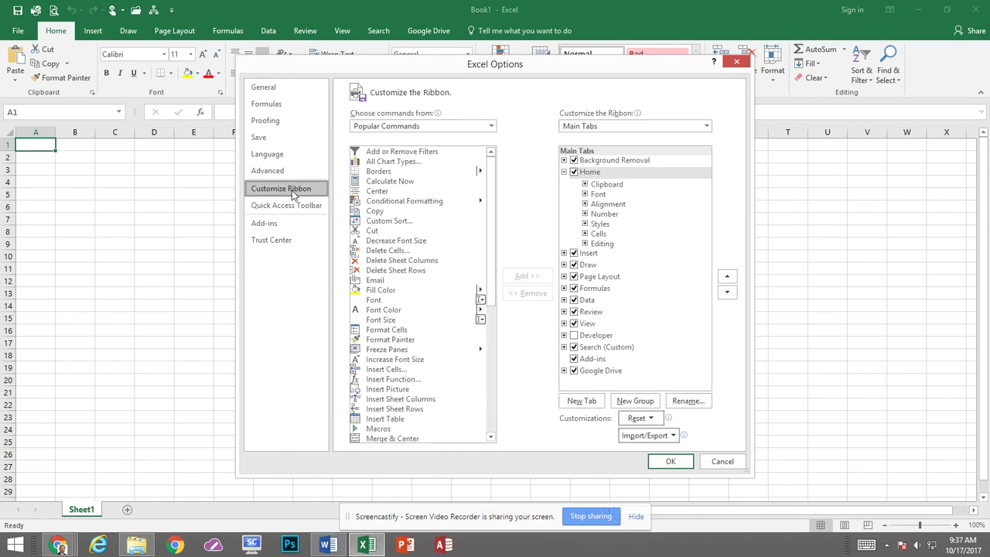
- Add a new custom tab with a group and rename it to the user's name plus 'Favs'
click(587, 404)
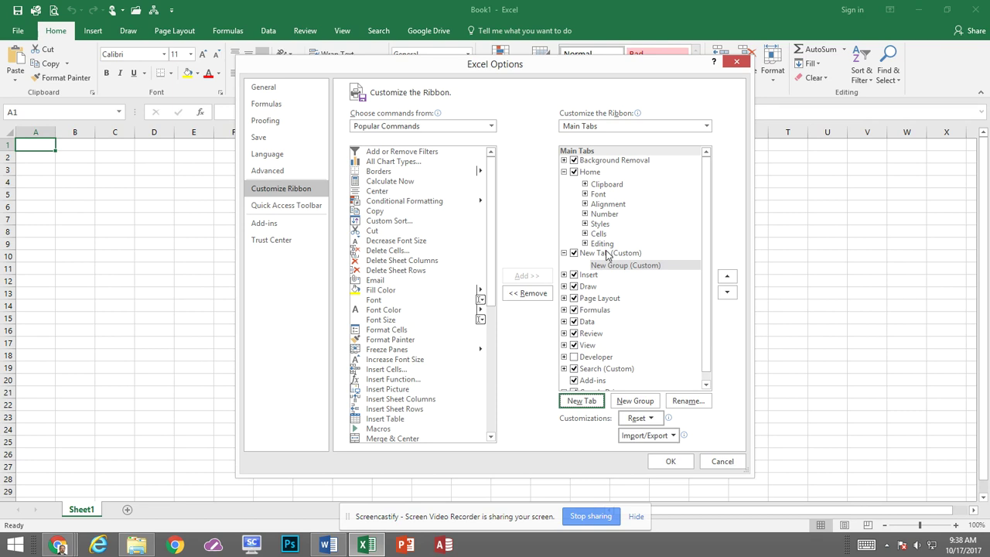
click(607, 255)
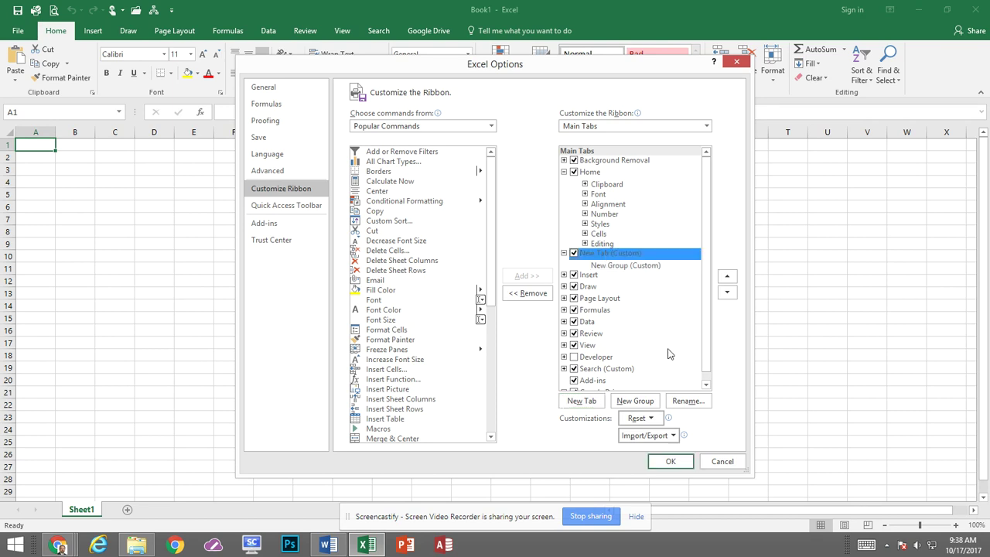
right_click(601, 255)
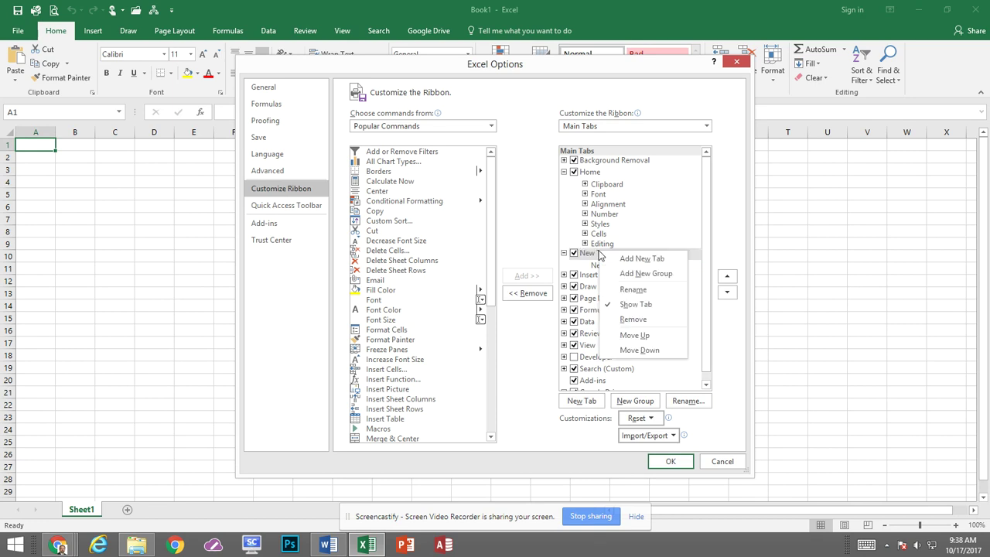
click(634, 289)
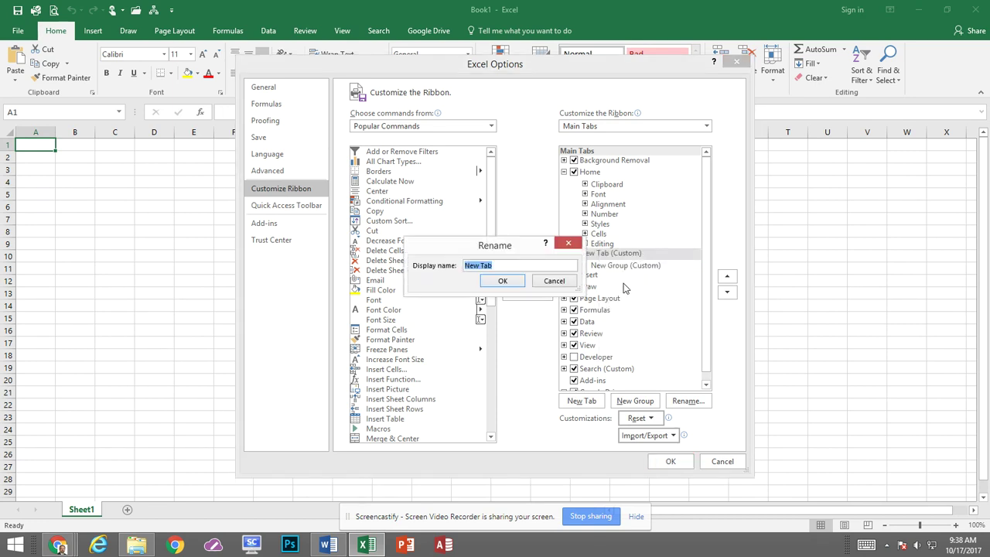
text(Bruce's Favs)
click(503, 281)
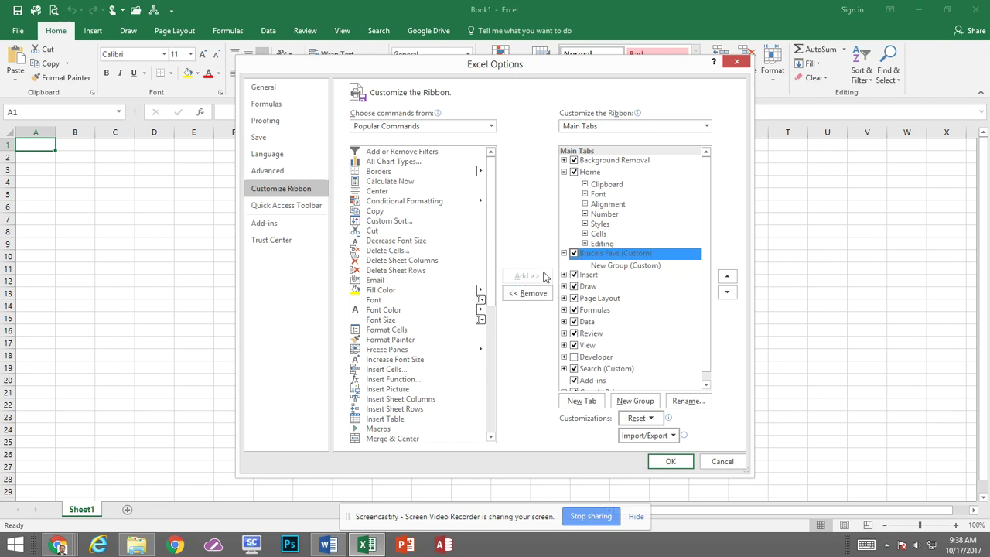
- Add Custom Sort from Popular Commands to the custom tab's New Group
click(604, 265)
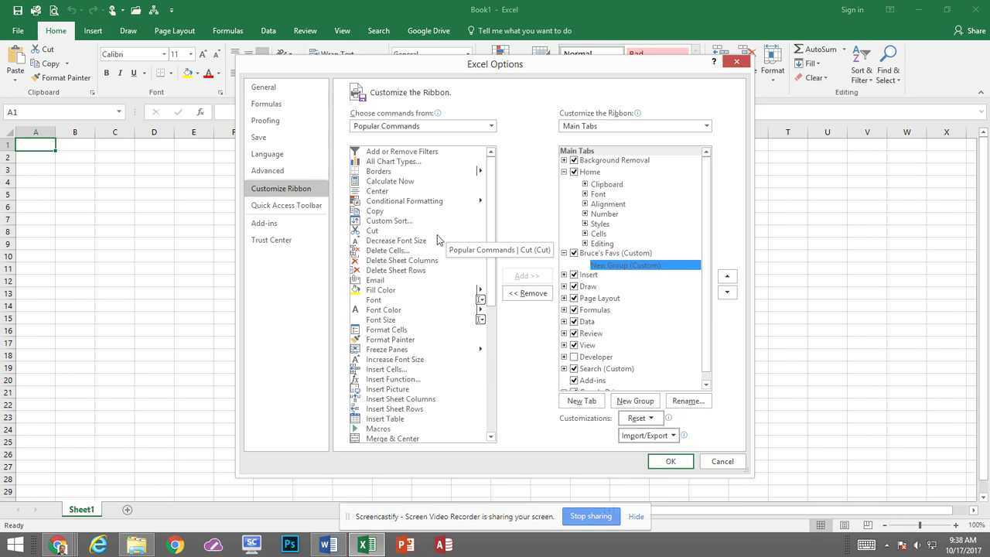
click(381, 222)
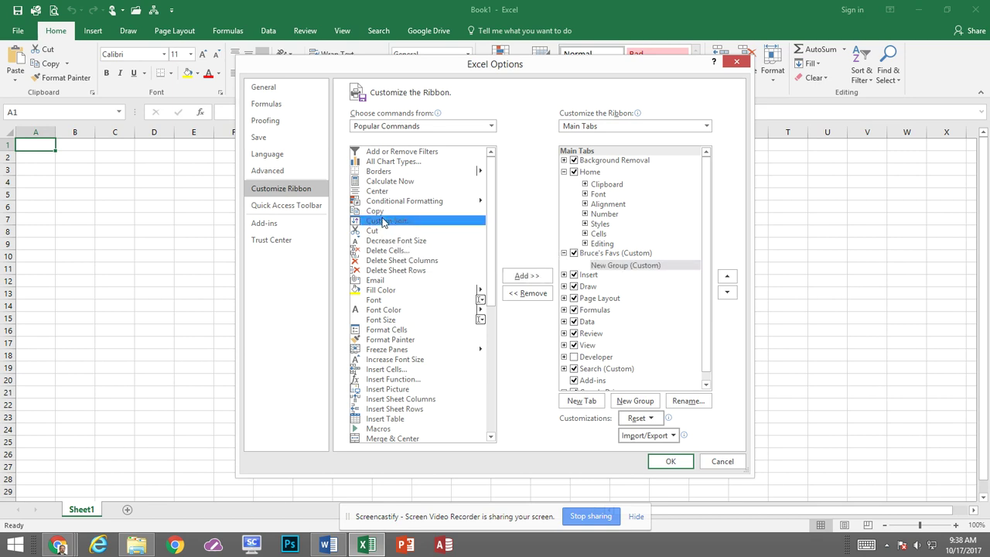
click(531, 280)
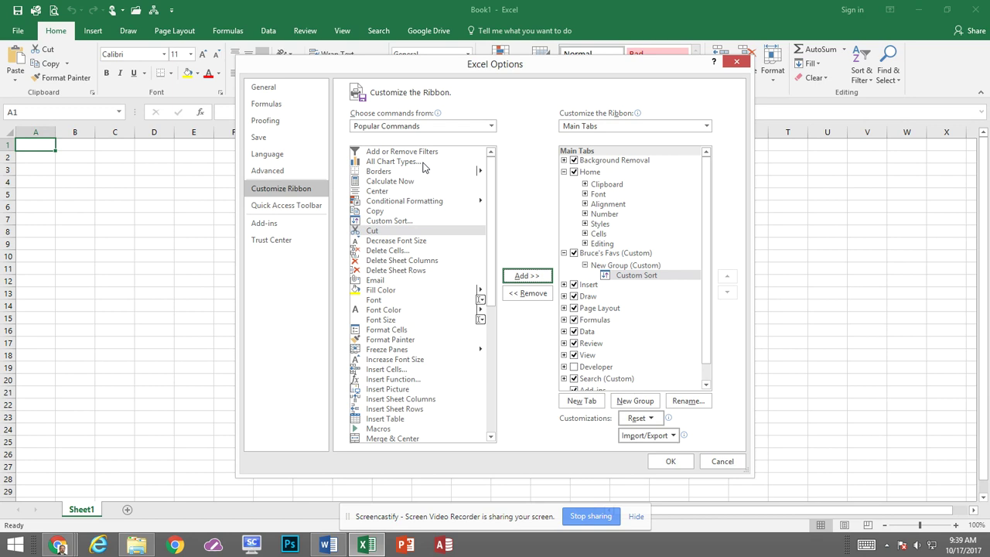
- Add Borders from Popular Commands and Open from the File Tab commands to the New Group
click(376, 172)
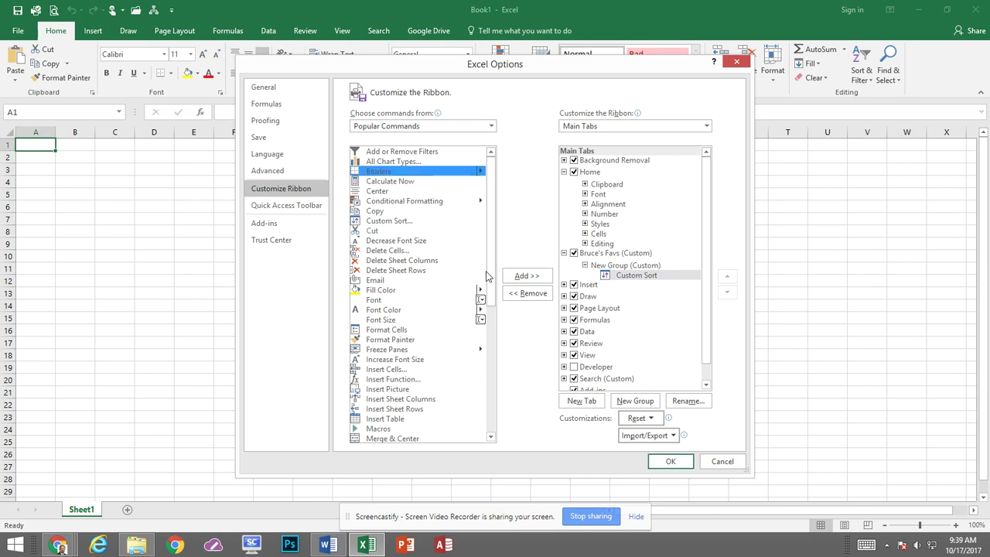
click(527, 277)
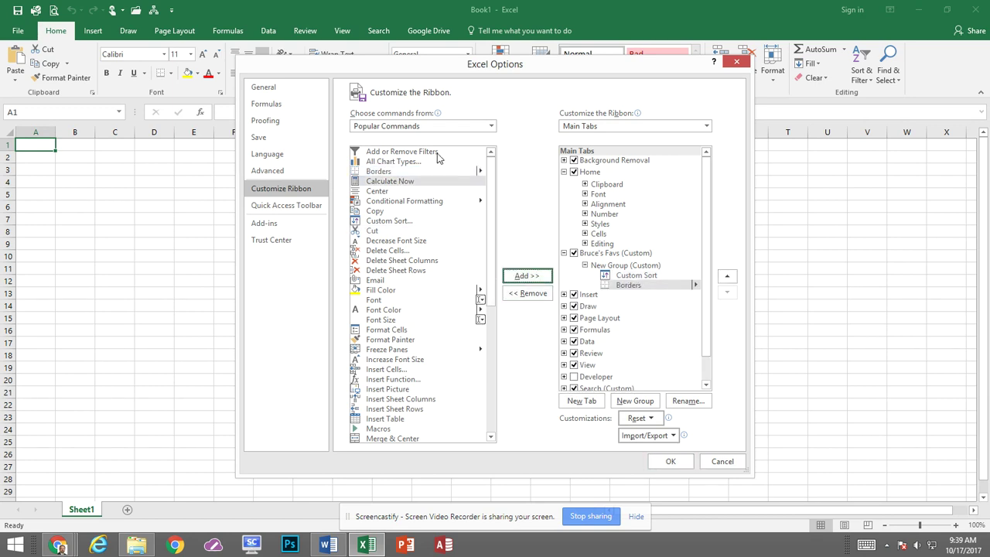
click(426, 127)
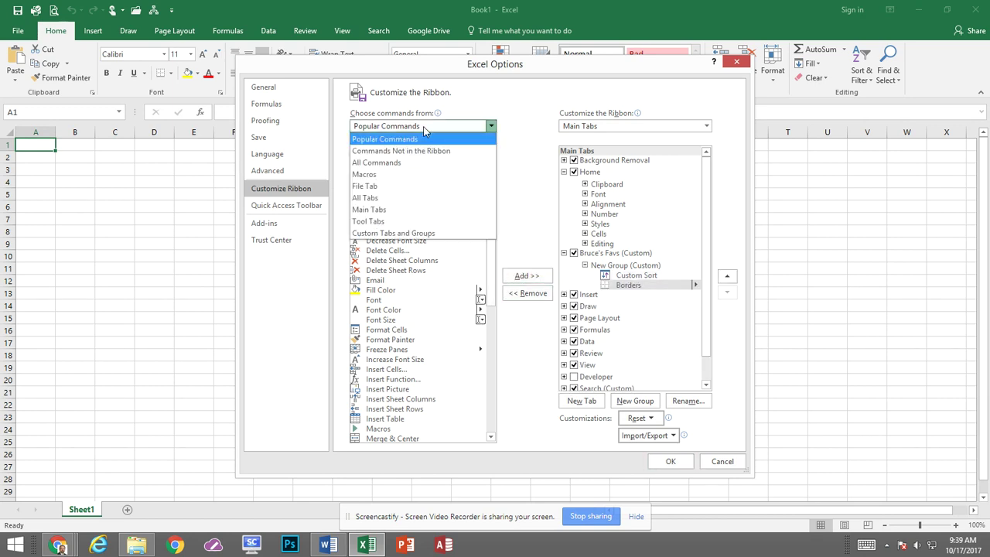
click(398, 175)
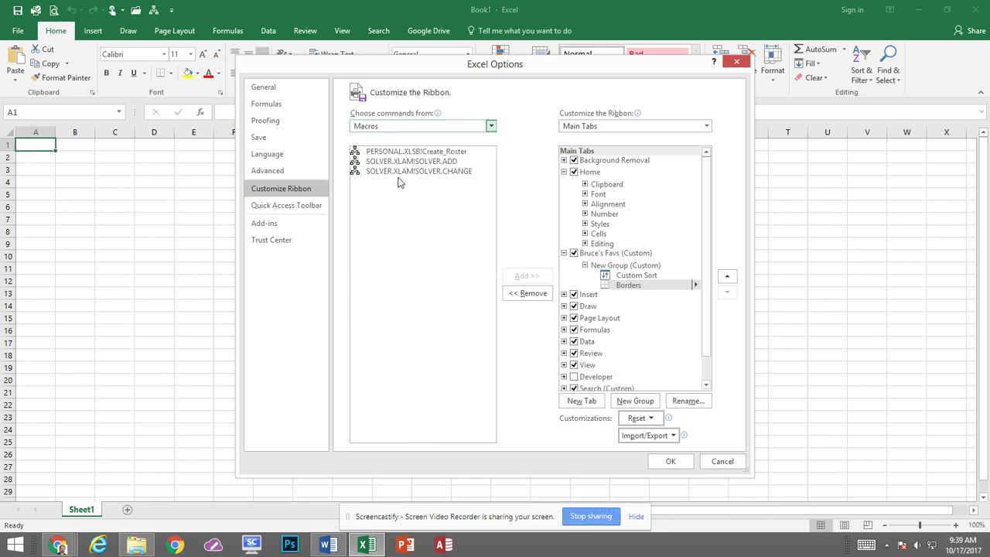
click(422, 125)
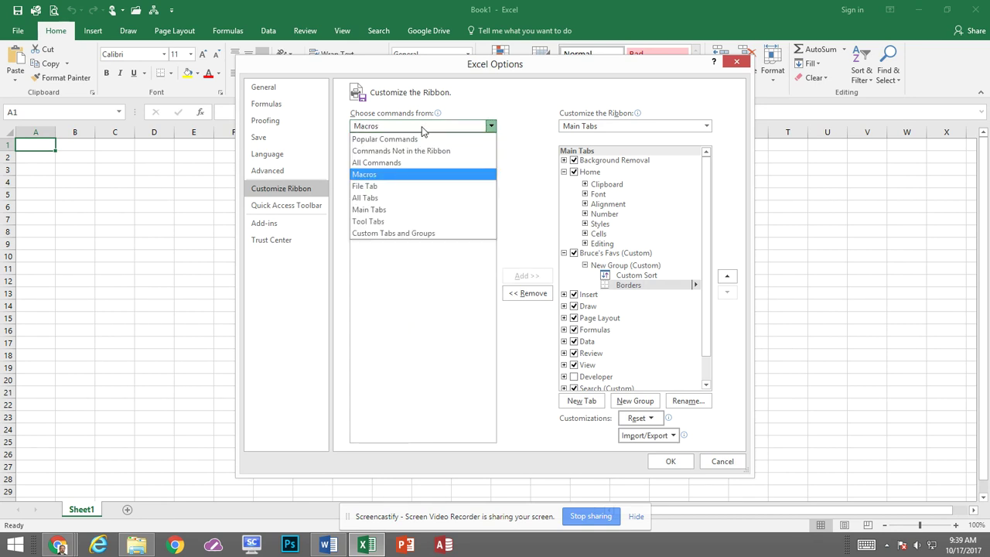
click(407, 187)
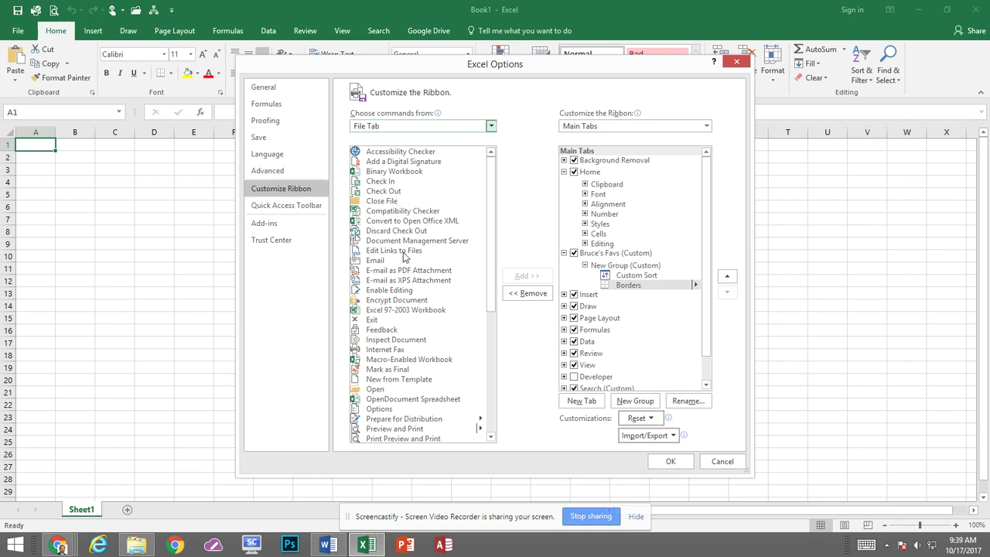
click(416, 389)
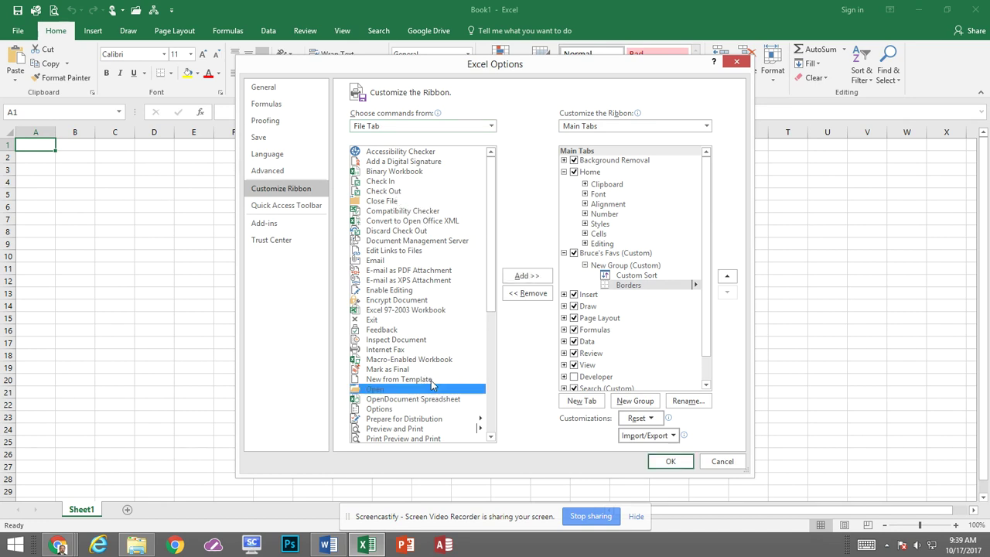
click(516, 280)
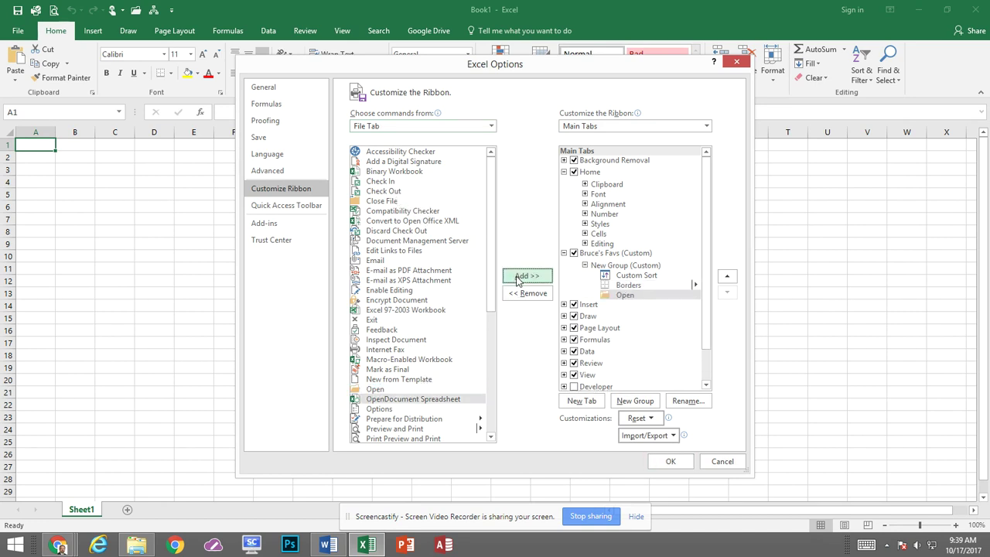
click(446, 128)
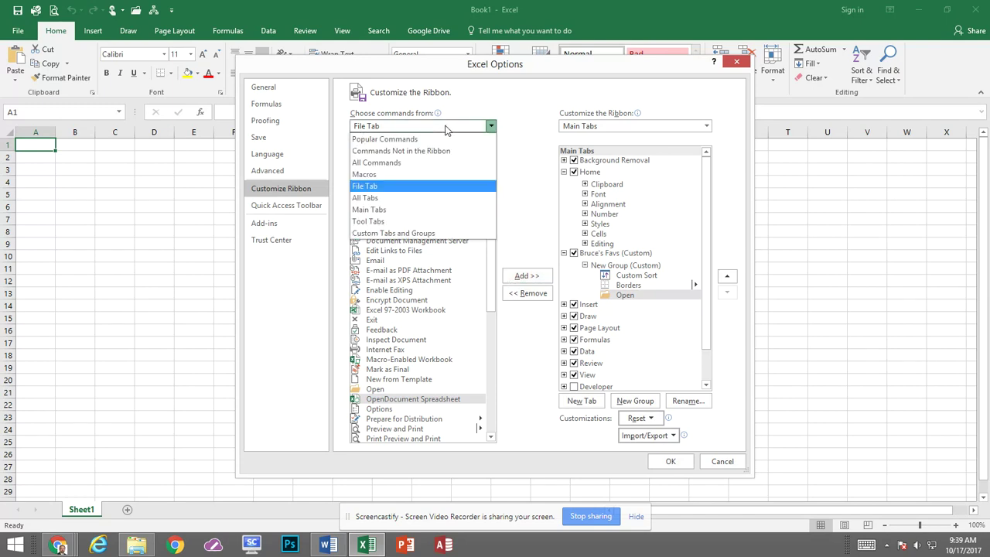
- Browse the Tool Tabs commands, then switch the command list to All Commands
click(431, 222)
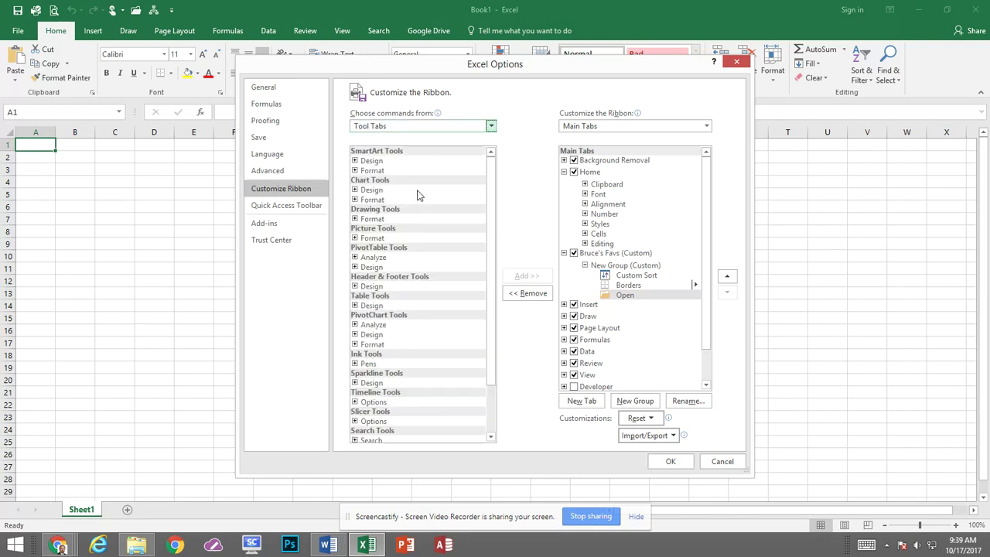
click(356, 161)
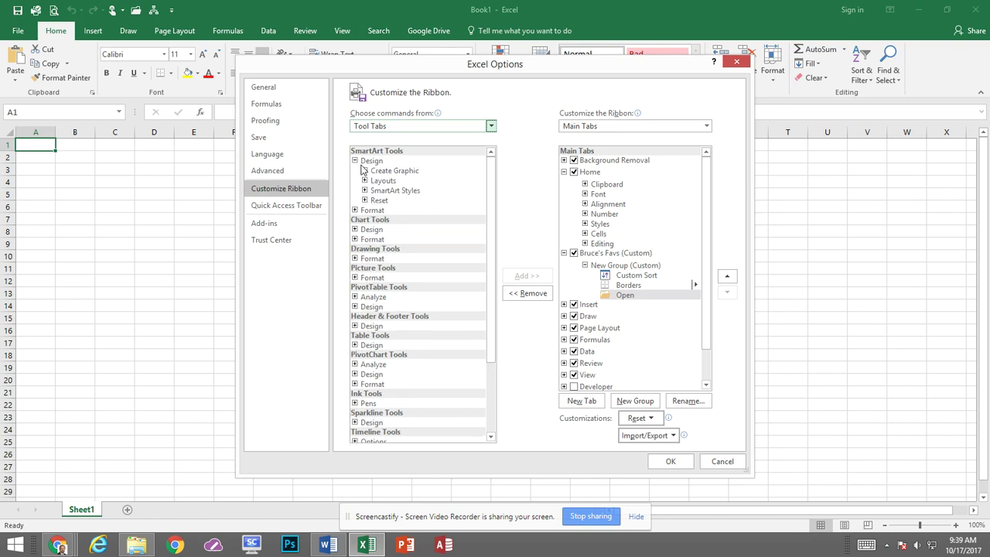
click(365, 172)
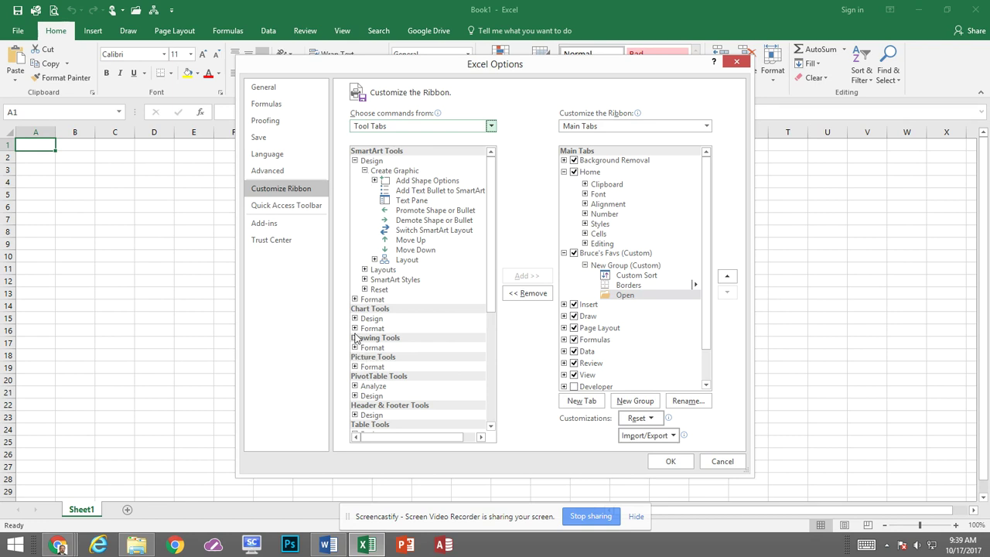
click(410, 128)
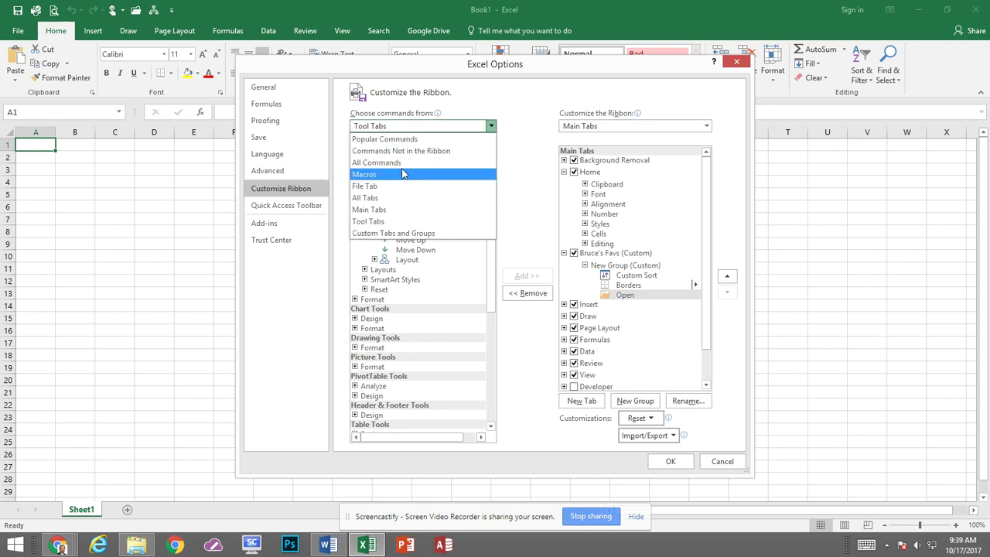
key(Escape)
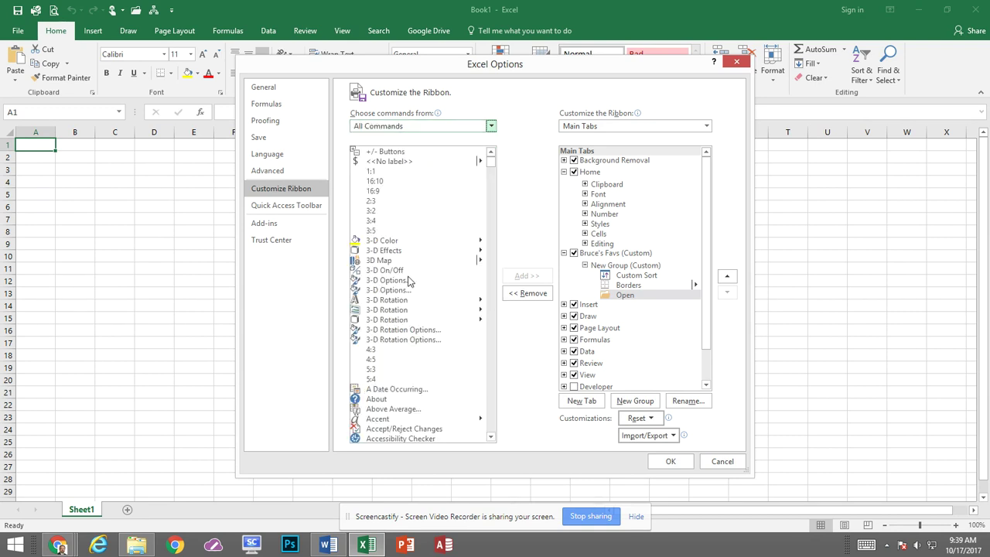
scroll(428, 356, down, 15)
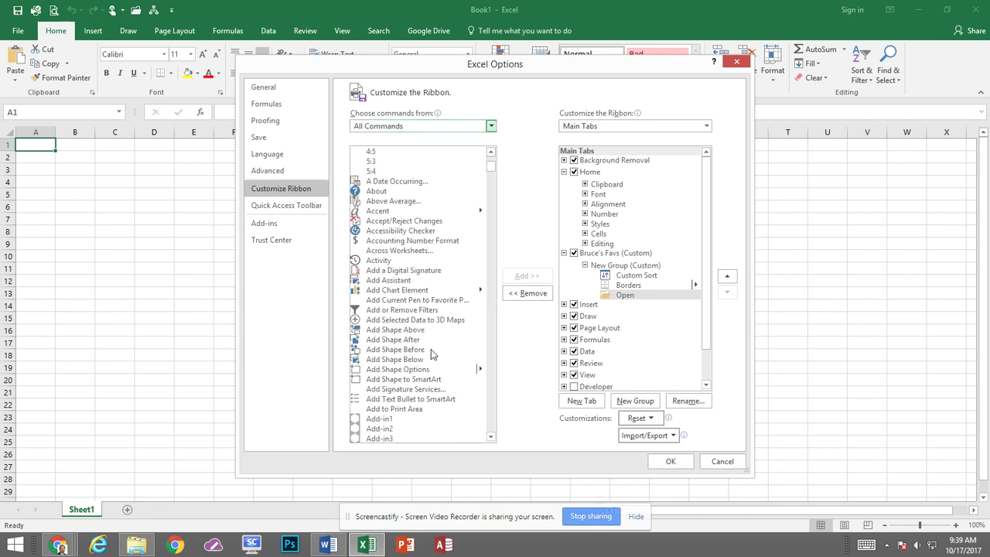
scroll(427, 352, down, 15)
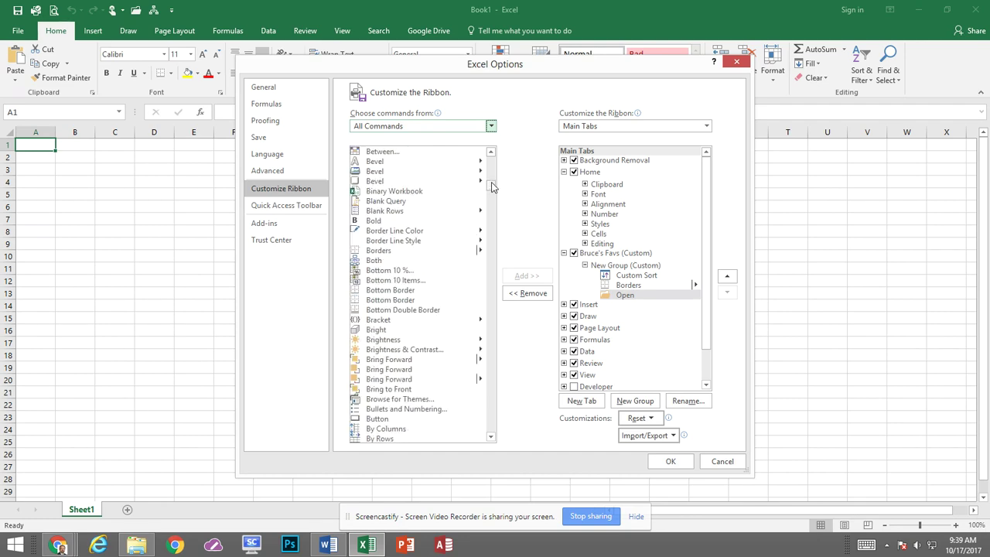
drag(491, 186, 489, 274)
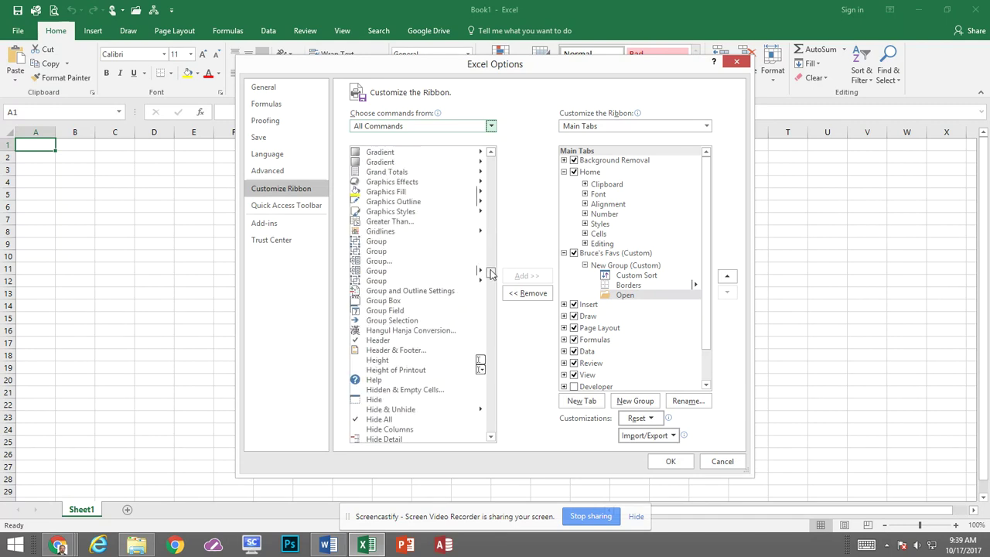
- Add Header & Footer, Margins and Merge & Center to the custom New Group
click(384, 351)
click(516, 277)
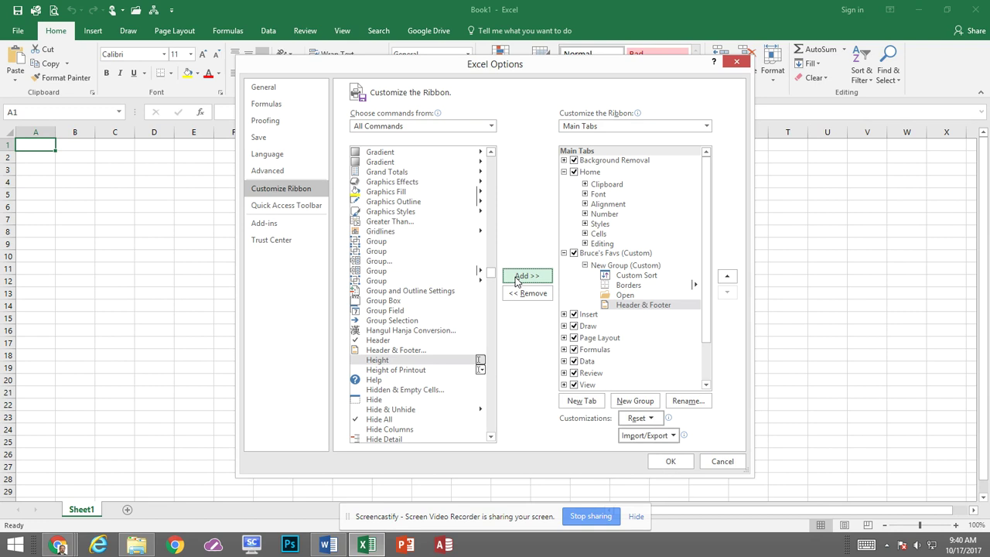
drag(487, 277, 489, 308)
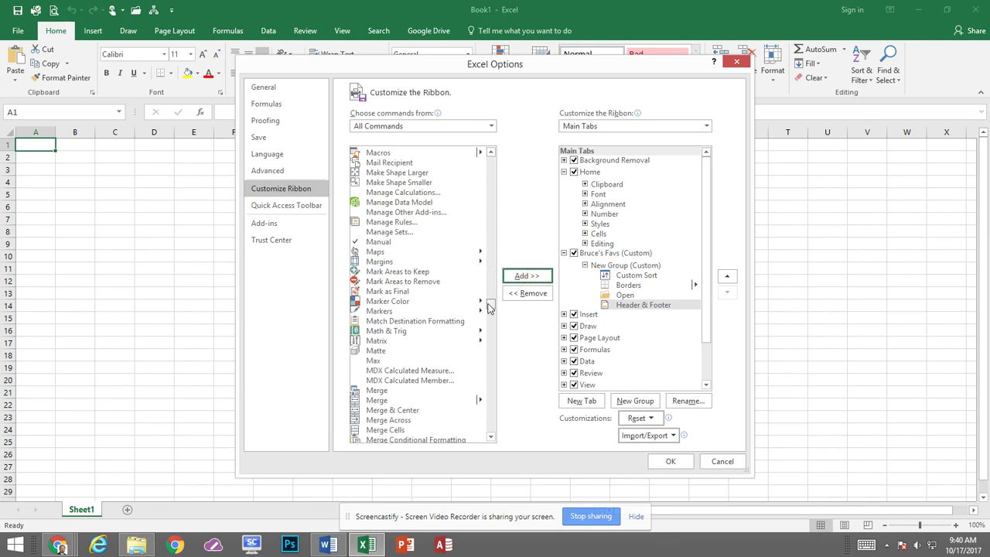
click(395, 262)
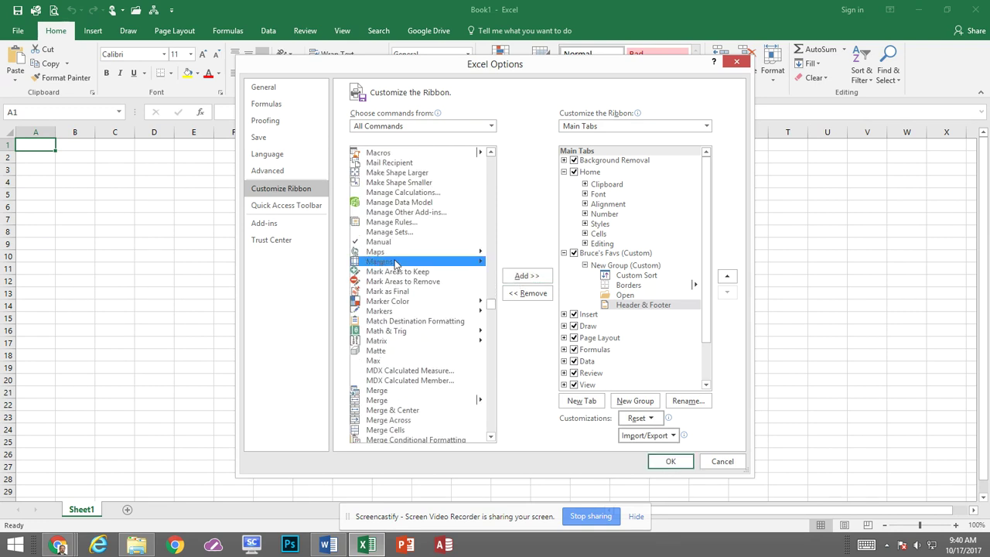
click(523, 278)
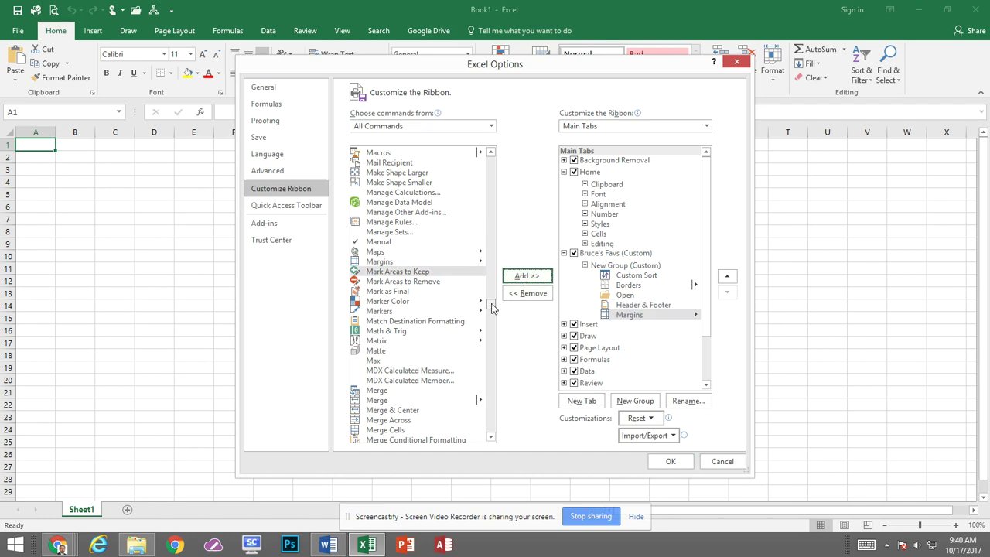
mouse_move(491, 307)
mouse_down()
mouse_move(490, 372)
mouse_move(499, 307)
mouse_up()
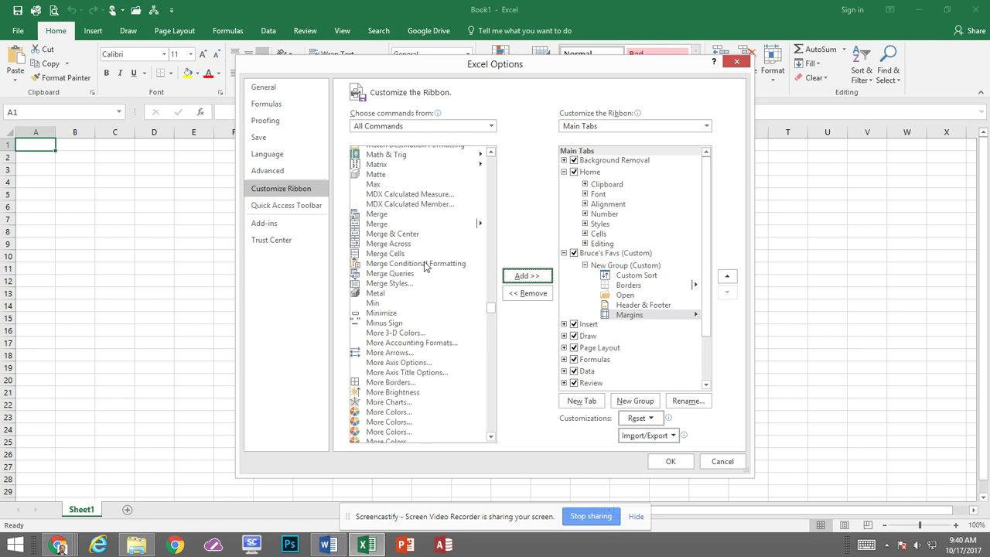
click(410, 235)
click(534, 276)
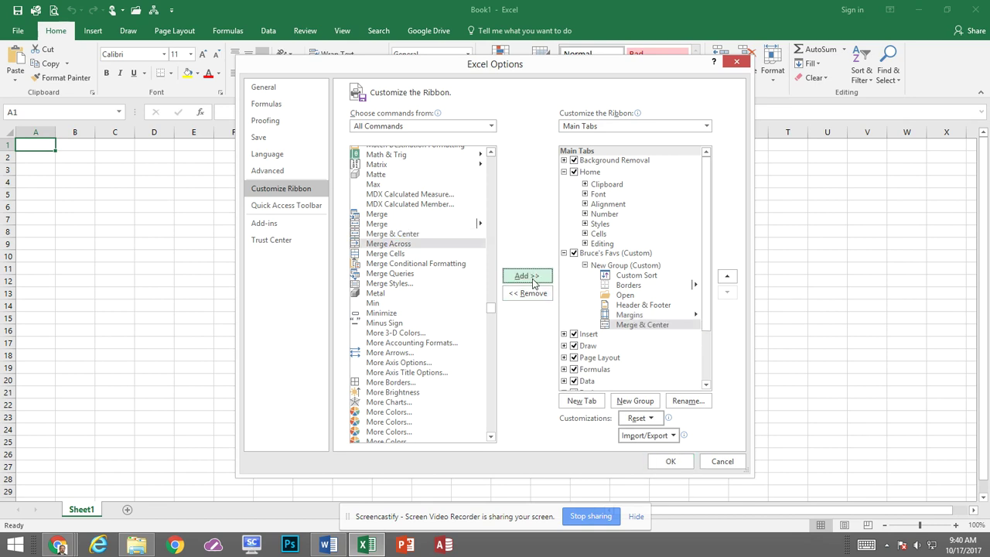
click(629, 315)
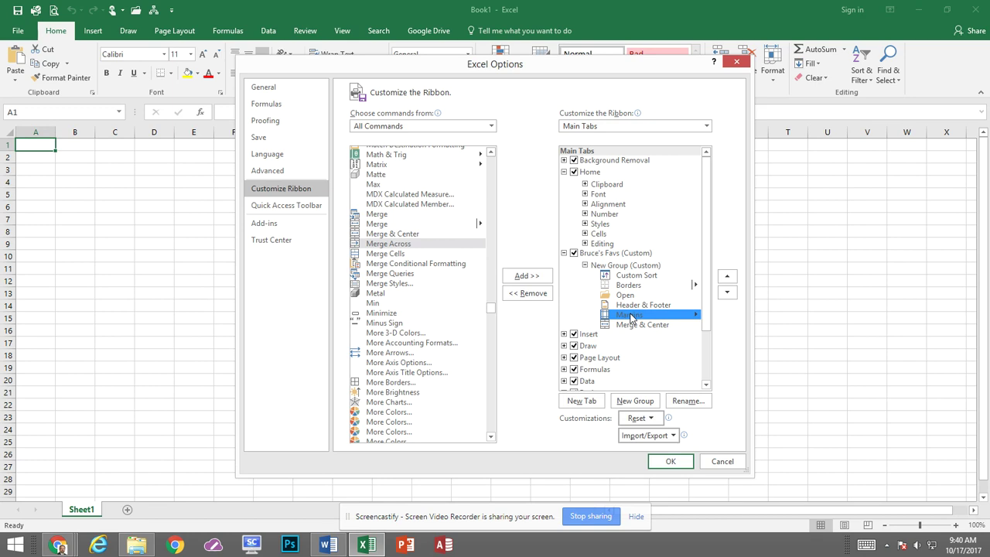
- Check the Margins entry's context menu and close it without changes
right_click(631, 318)
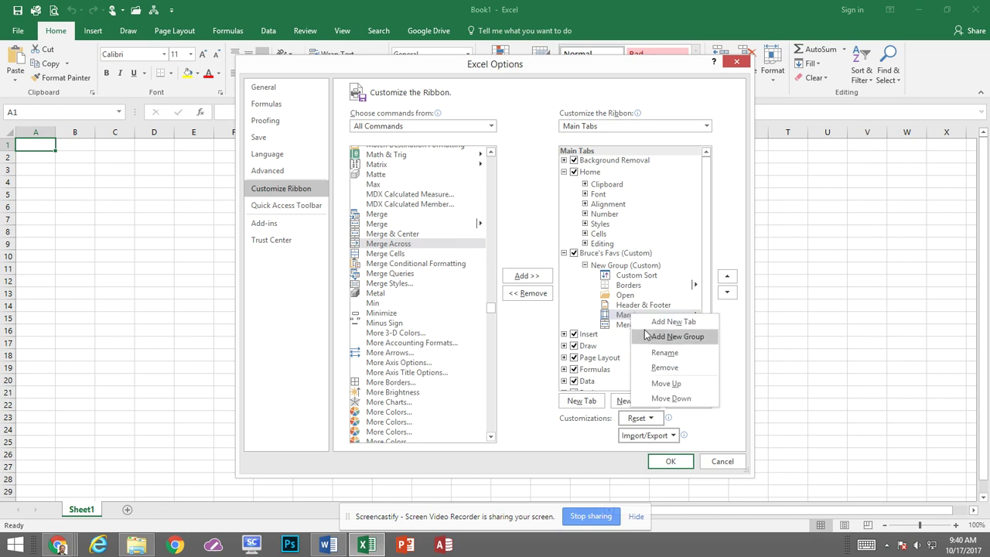
click(625, 319)
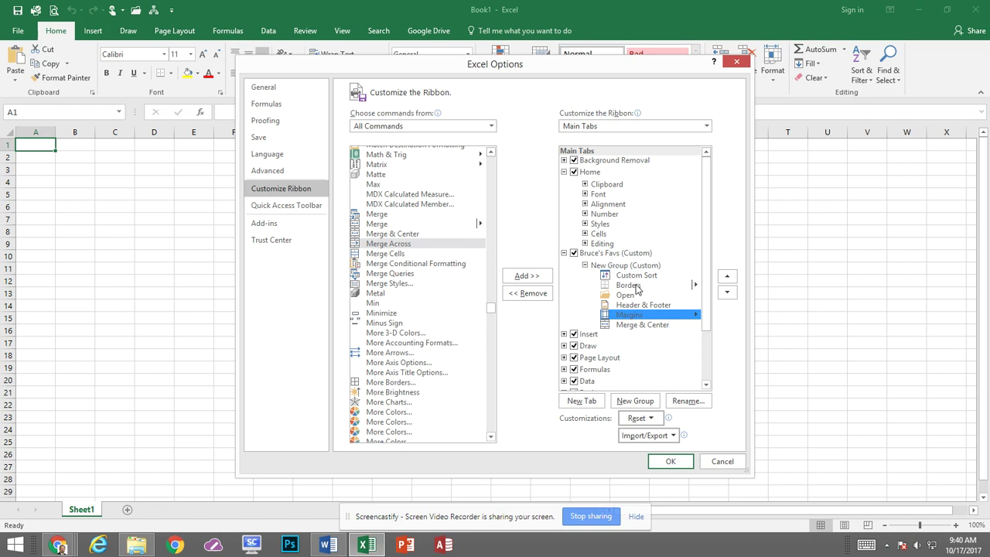
- Apply the ribbon changes, then compare the Favs tab with Draw, Insert, Home, Data and View
click(670, 461)
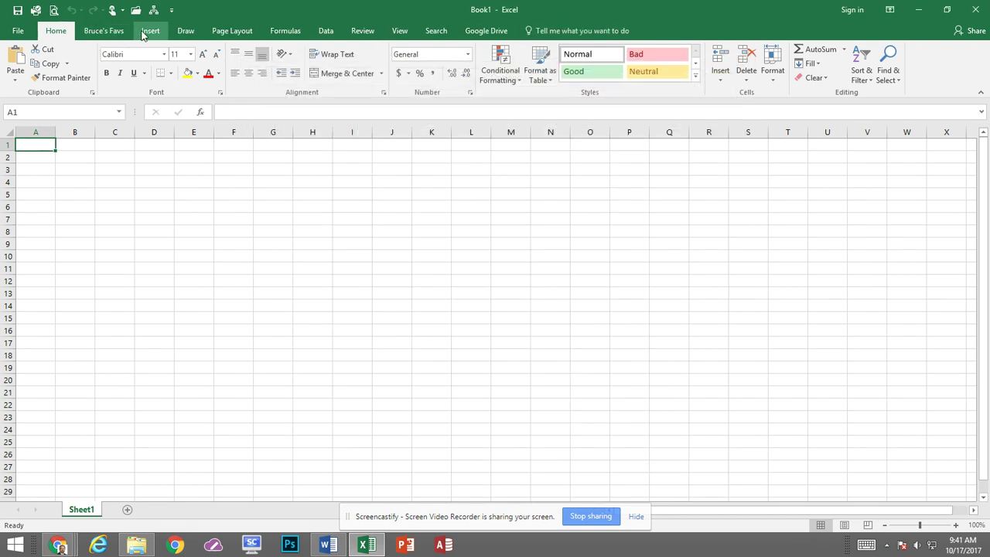
click(102, 34)
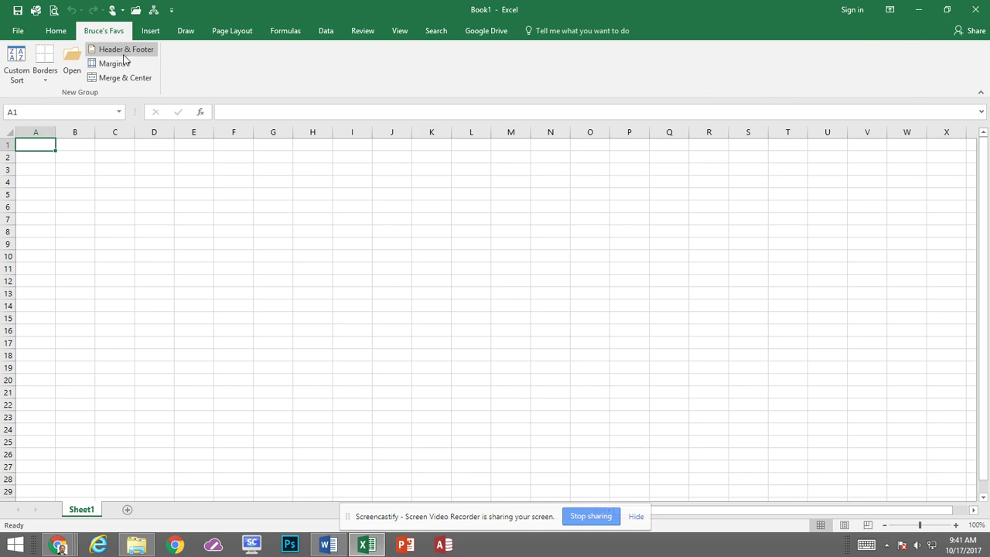
click(186, 32)
click(150, 31)
click(66, 33)
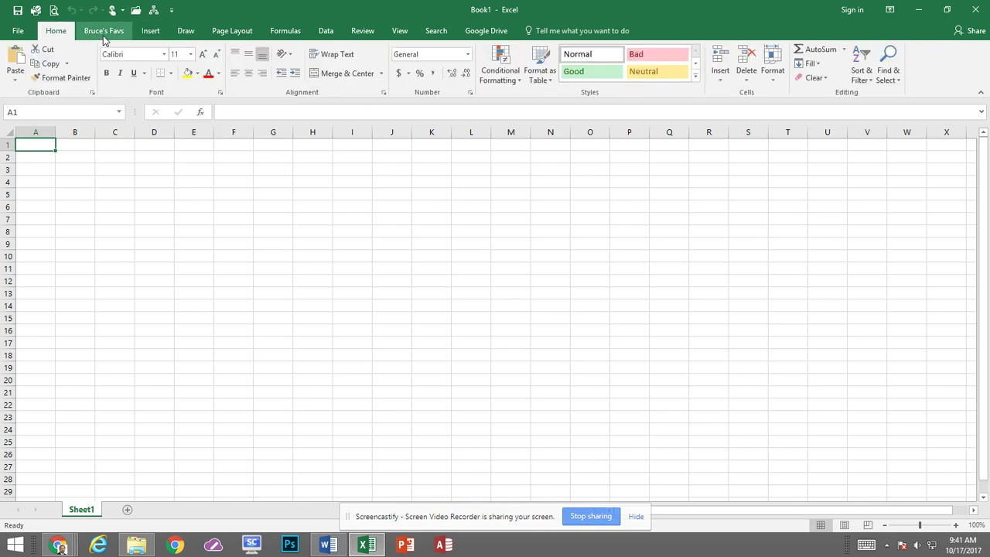
click(325, 33)
click(400, 32)
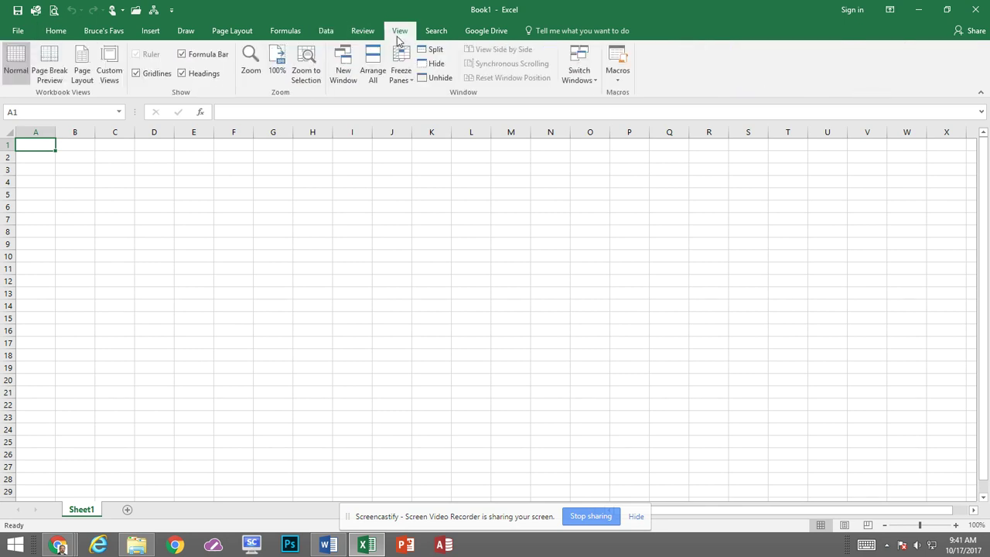
click(325, 31)
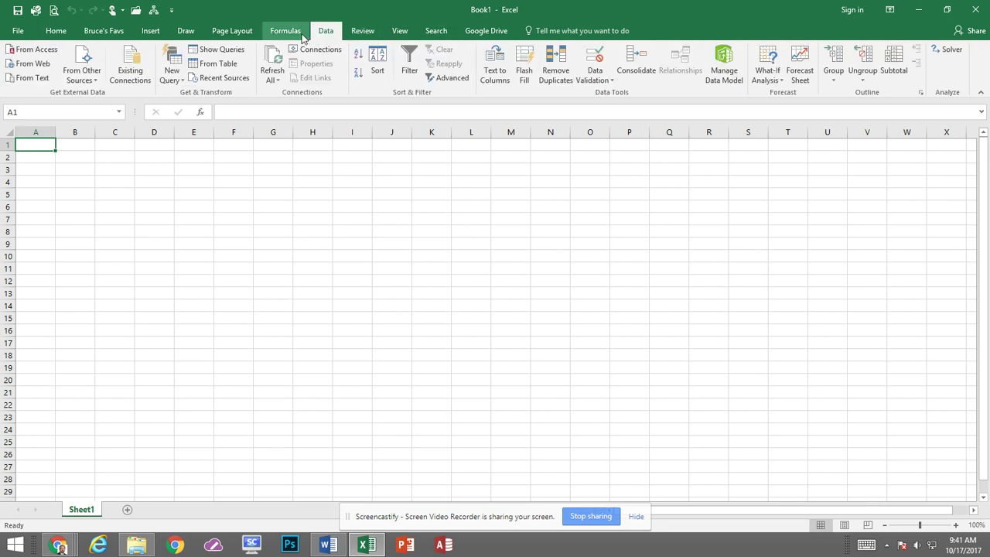
click(106, 32)
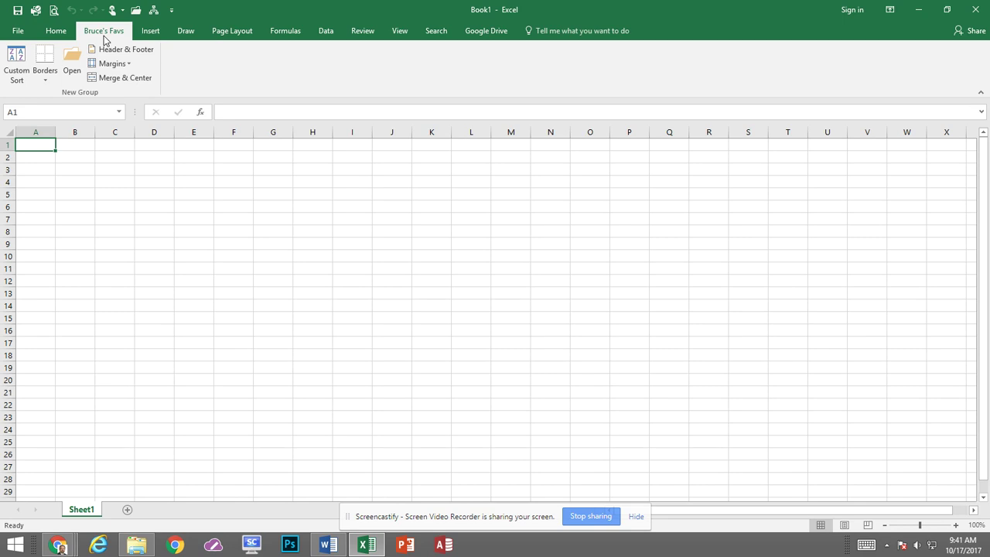
- Reopen Customize Ribbon and select the custom Favs tab in the main tab list
click(28, 32)
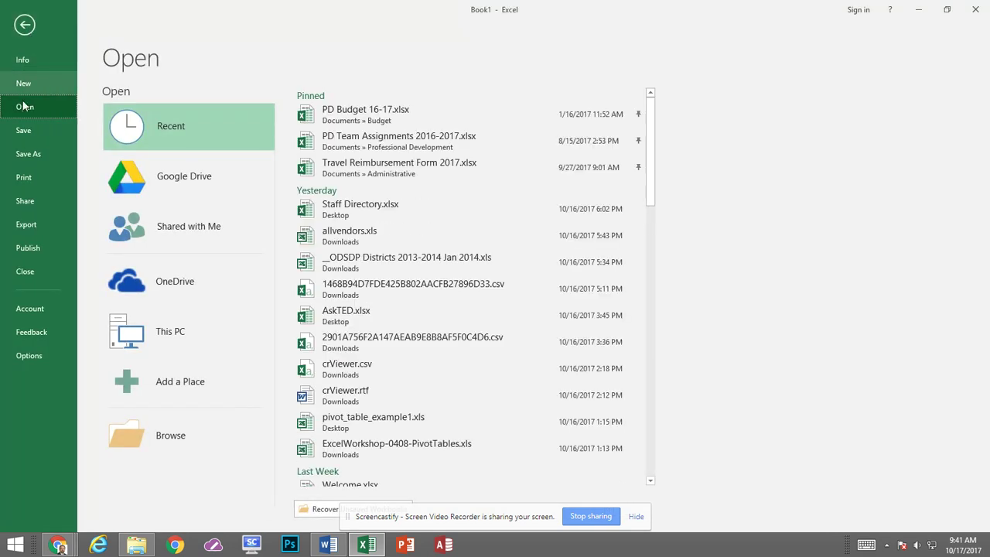
click(31, 356)
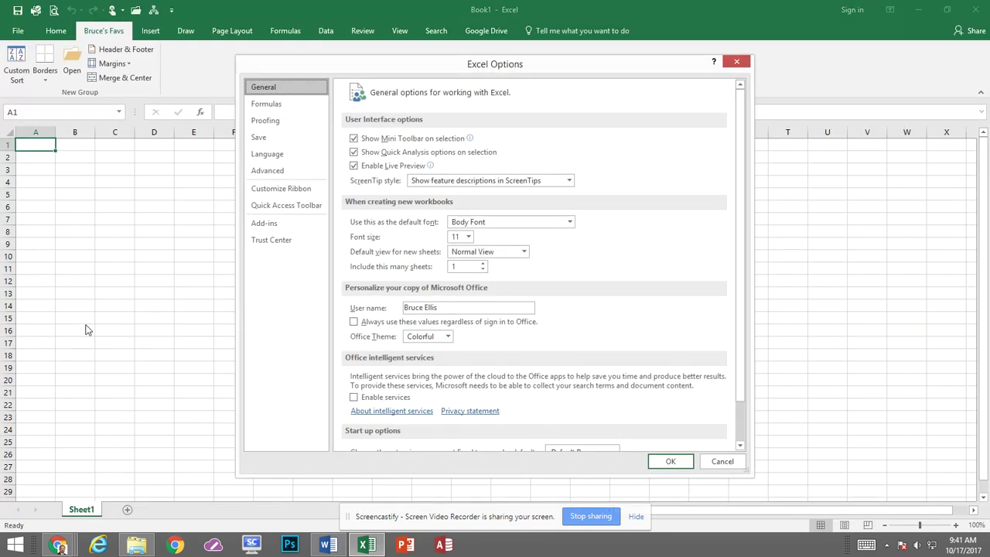
click(289, 191)
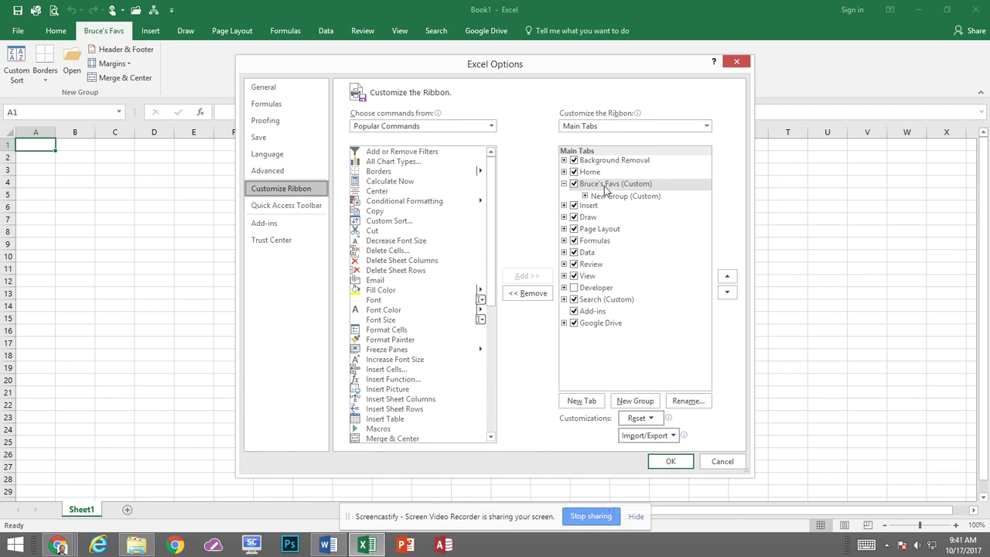
click(564, 184)
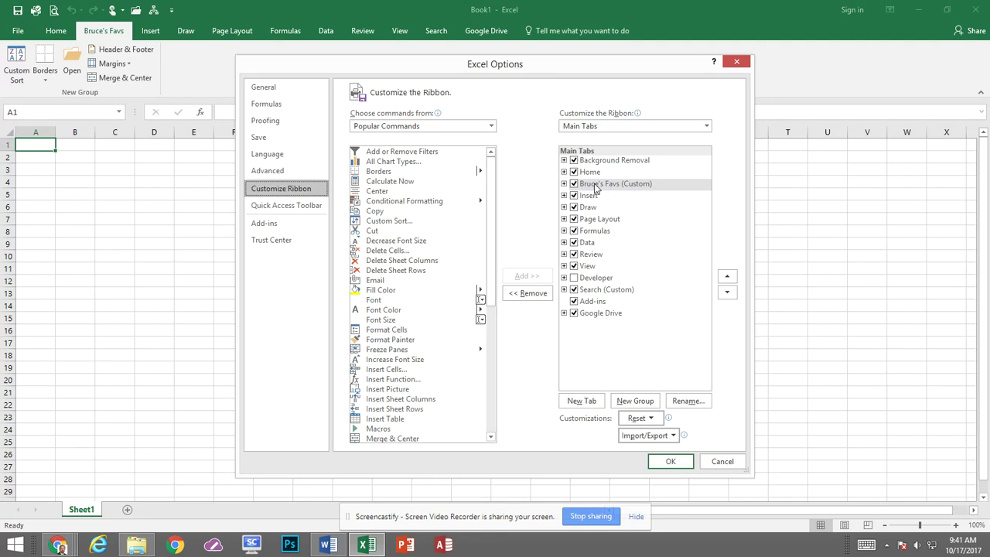
click(596, 186)
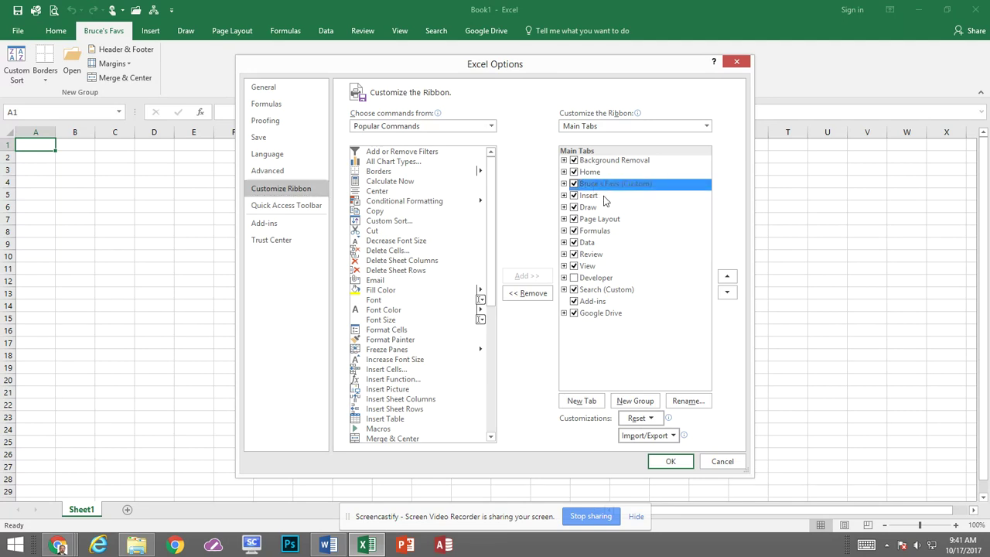
- Move the Favs tab down the list until it sits last, after Google Drive
click(729, 279)
click(729, 278)
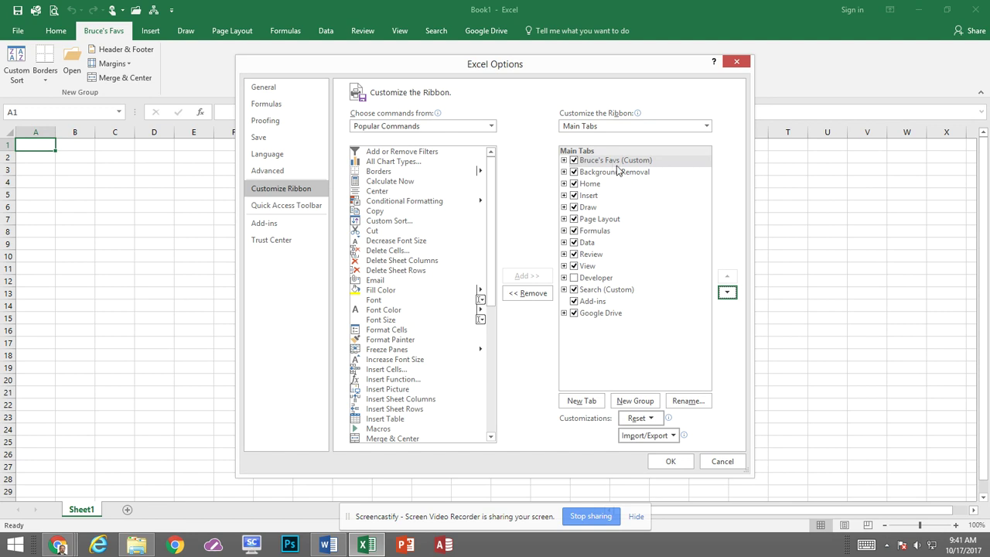
click(727, 292)
click(727, 293)
click(727, 293)
click(727, 292)
click(727, 292)
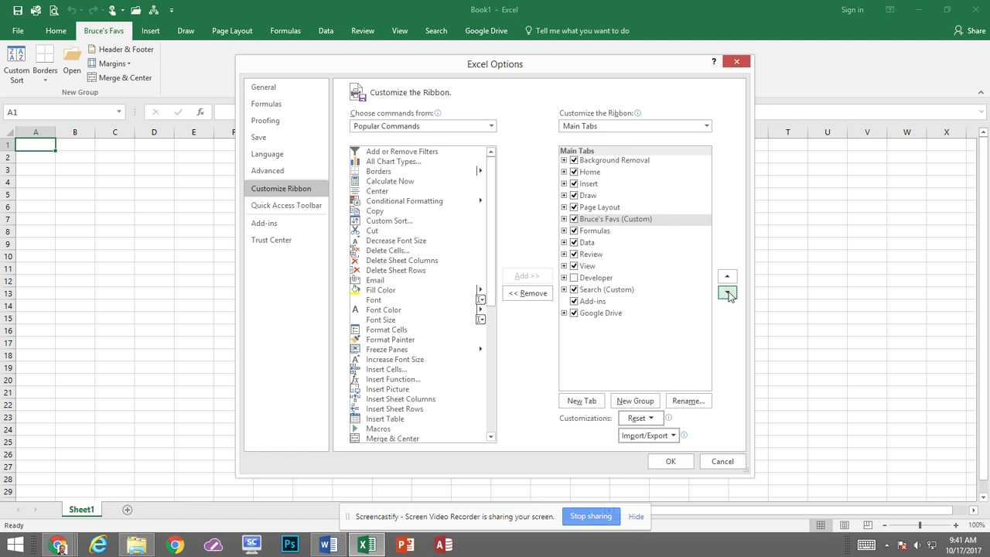
click(728, 293)
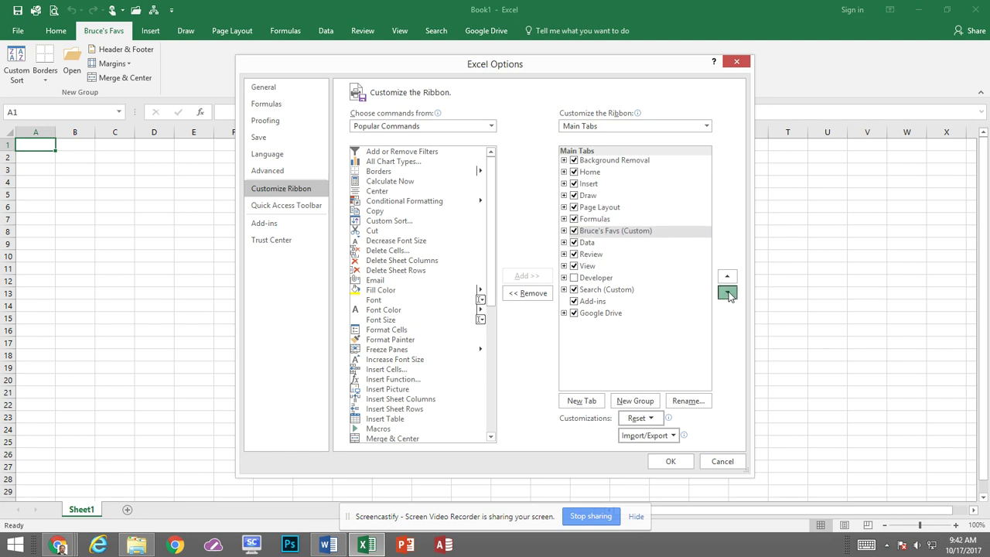
click(728, 293)
click(728, 293)
click(727, 292)
click(727, 292)
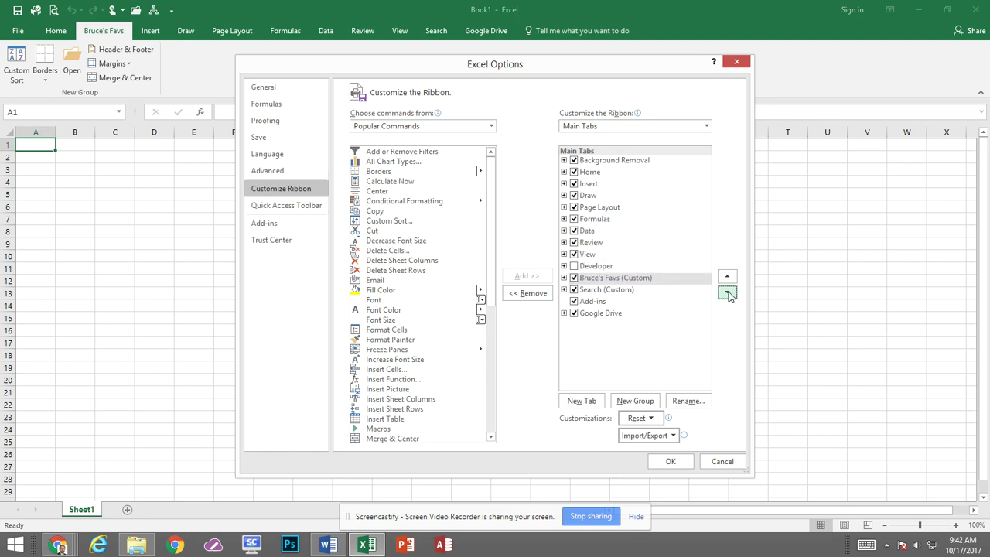
click(727, 292)
click(728, 292)
click(727, 293)
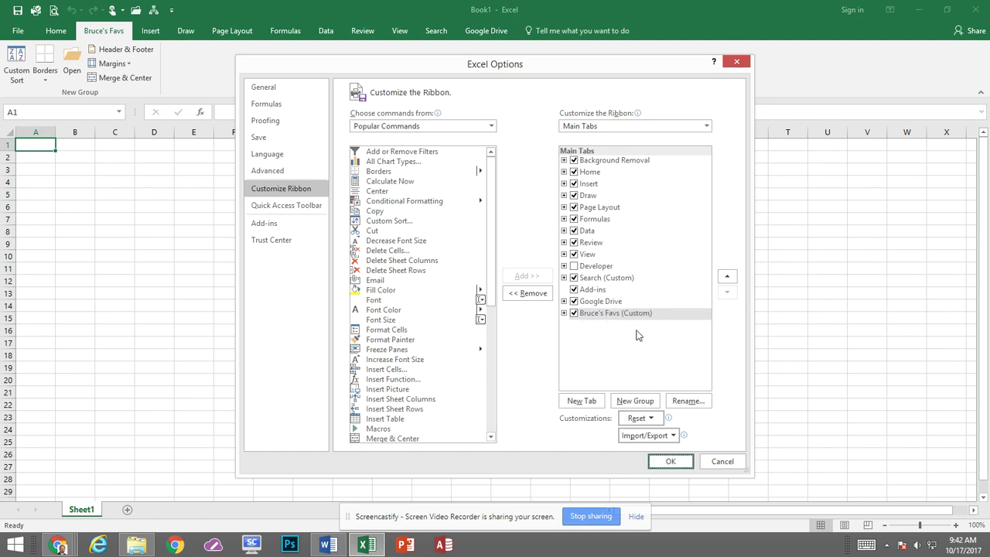
click(679, 461)
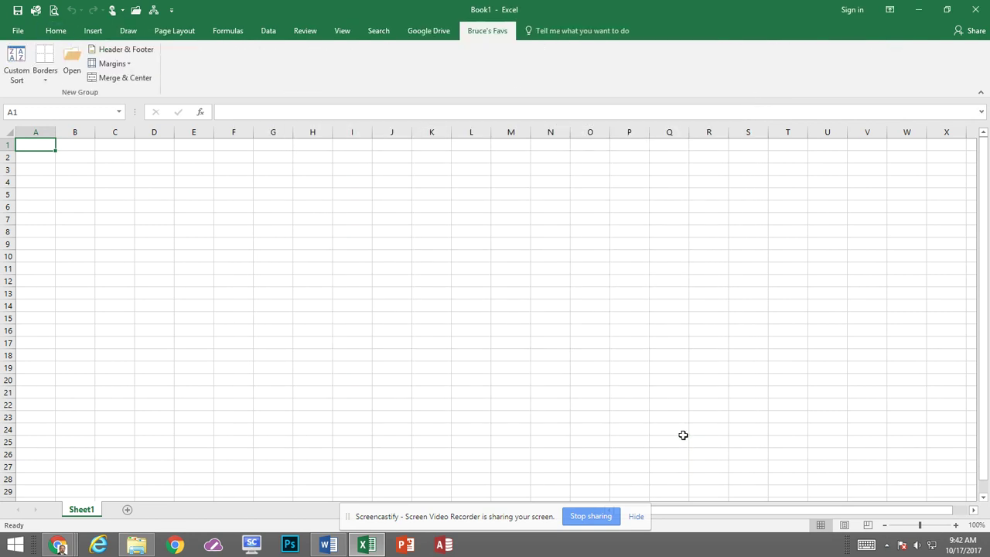